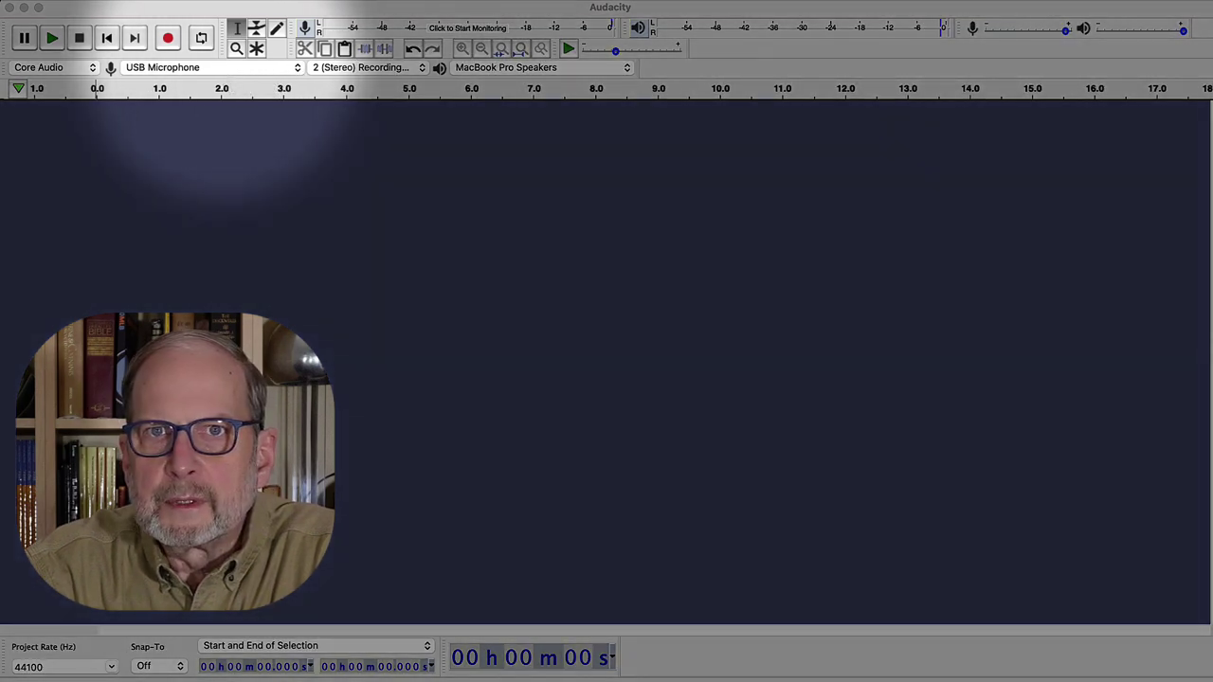
{"action": "left_click", "coordinate": [223, 68]}
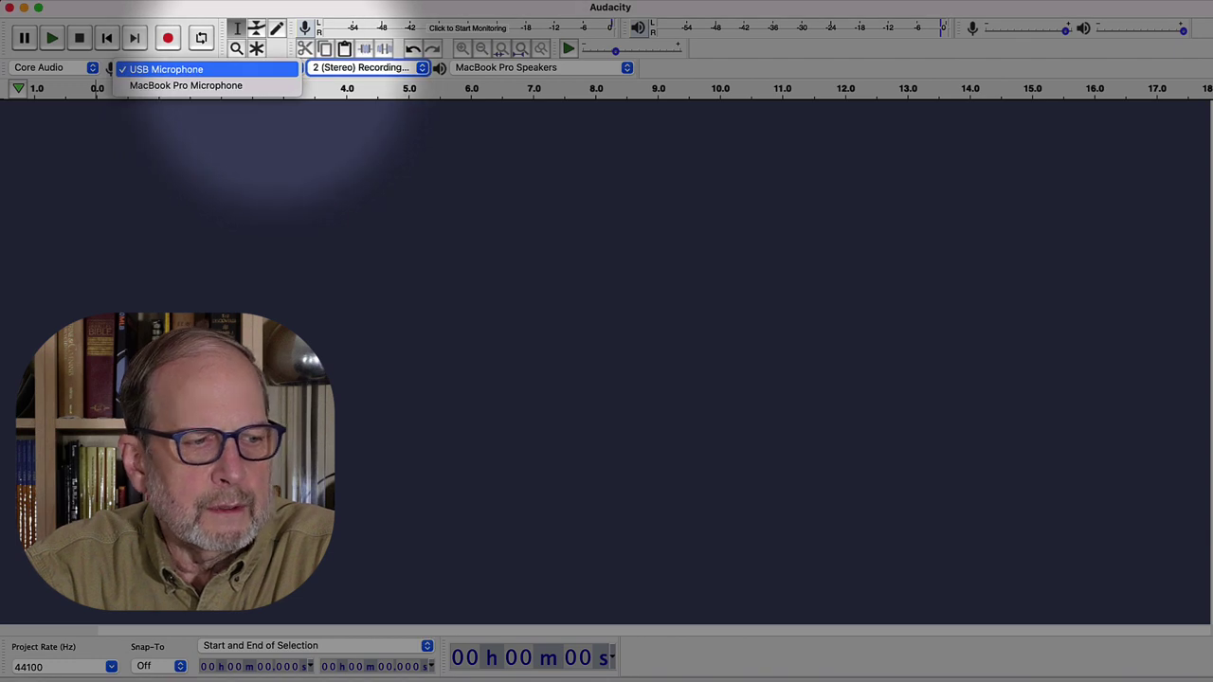
{"action": "key", "text": "Escape"}
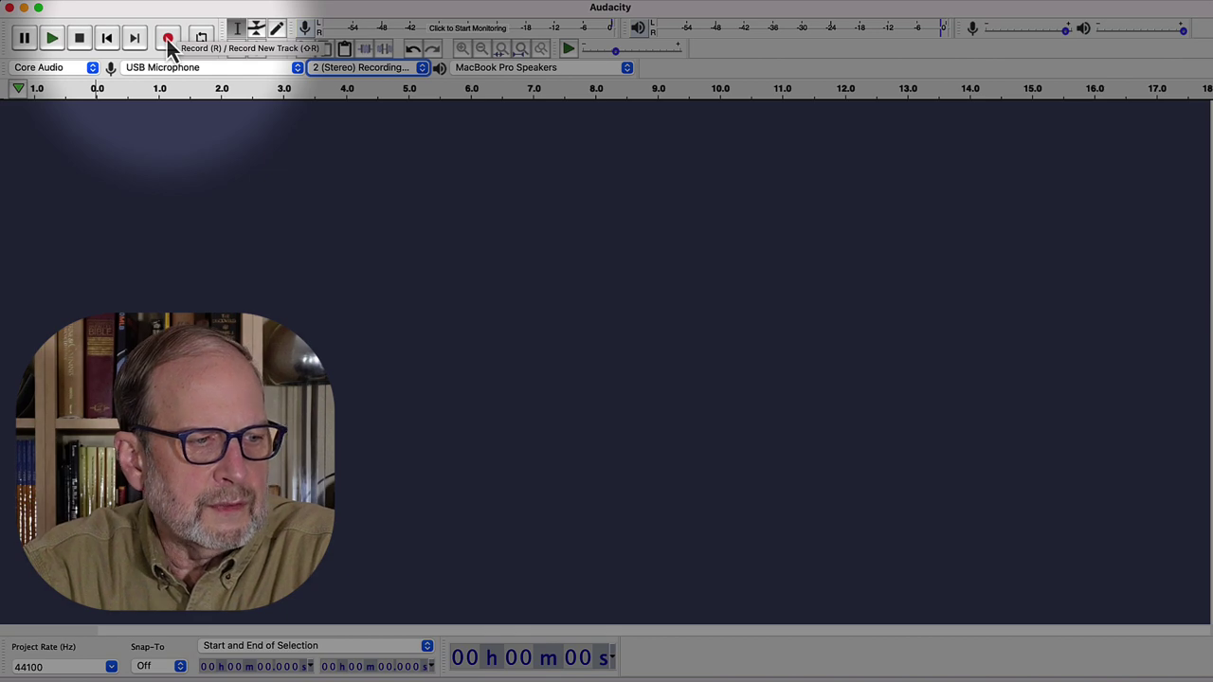
Record about 33 seconds of the cassette audio into a stereo track from the USB Microphone.
{"action": "left_click", "coordinate": [168, 40]}
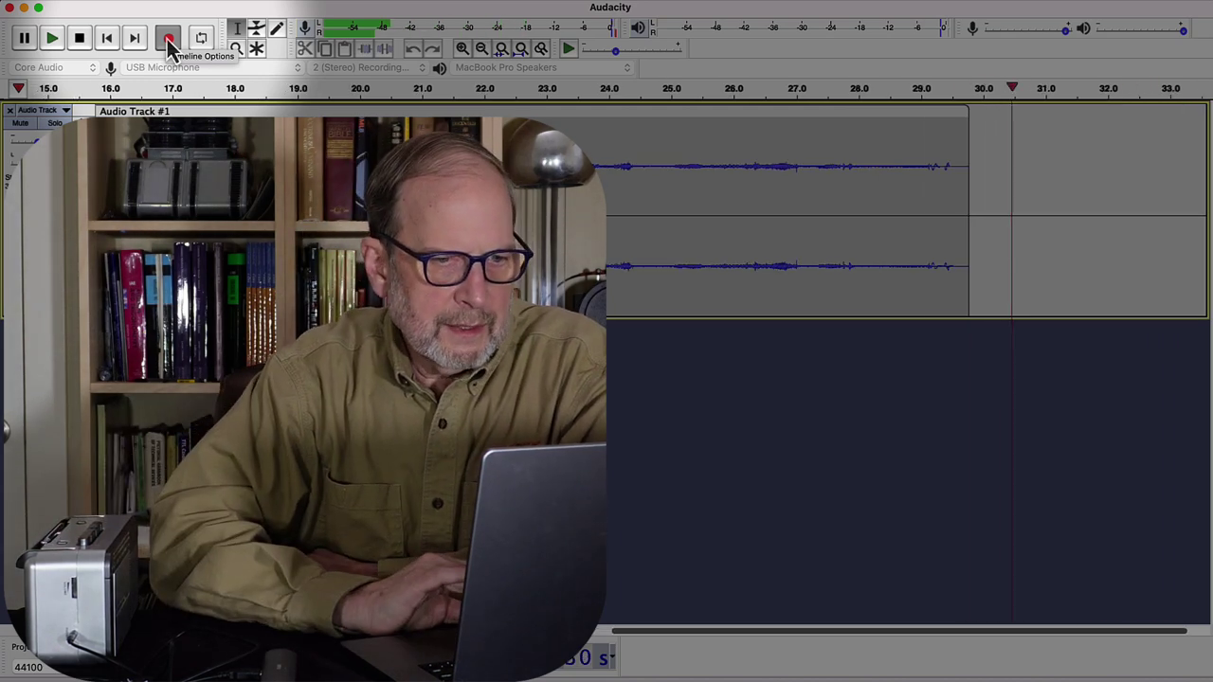
{"action": "left_click", "coordinate": [79, 39]}
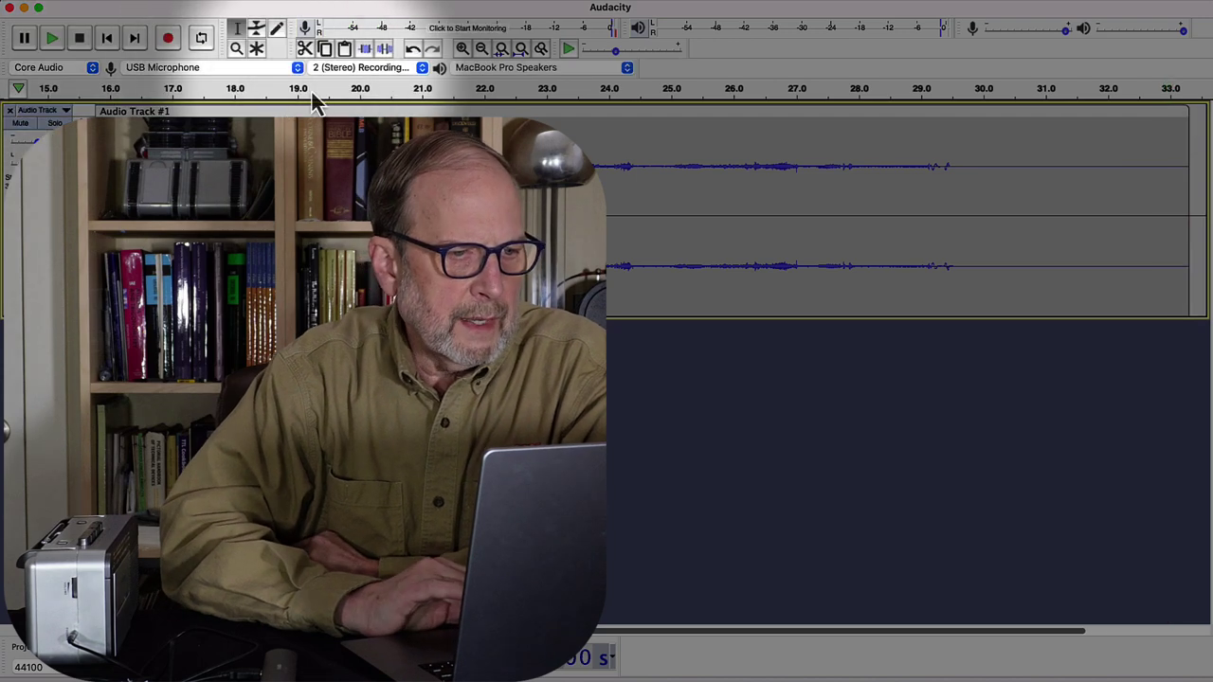
Briefly play the recording from around 19 seconds, then delete Audio Track #1.
{"action": "left_click", "coordinate": [317, 88]}
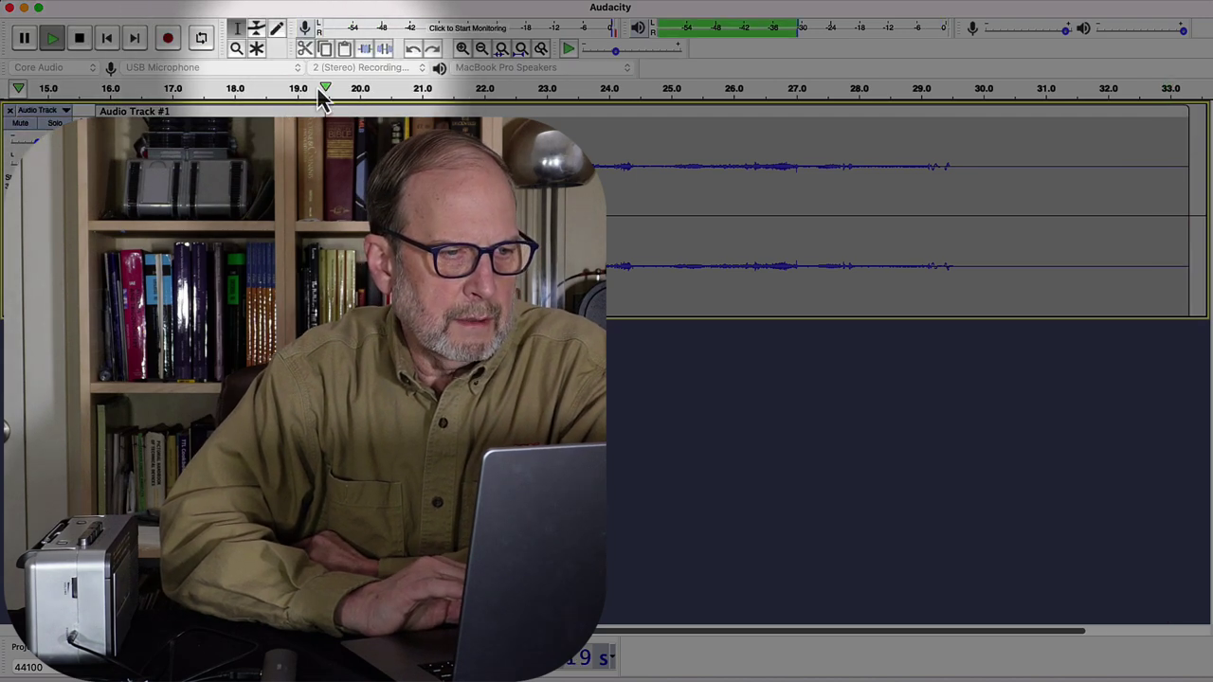
{"action": "left_click", "coordinate": [81, 39]}
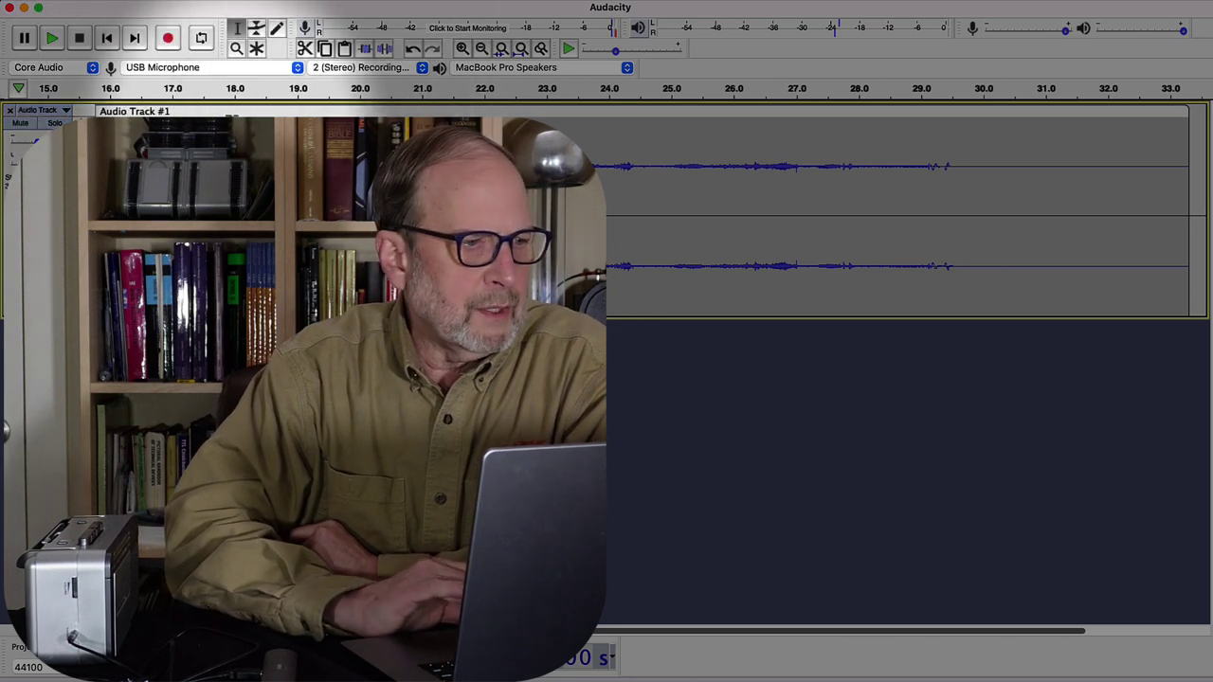
{"action": "left_click", "coordinate": [10, 111]}
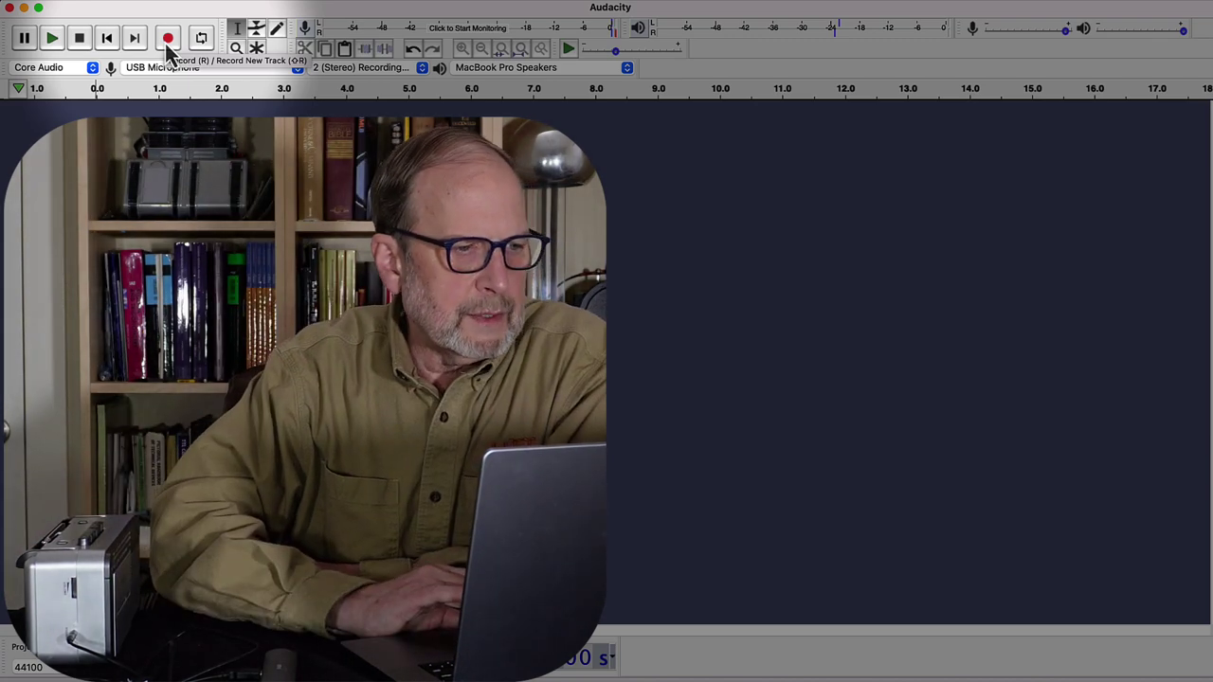
Record a fresh stereo take of the cassette, about 65 seconds long.
{"action": "left_click", "coordinate": [167, 42]}
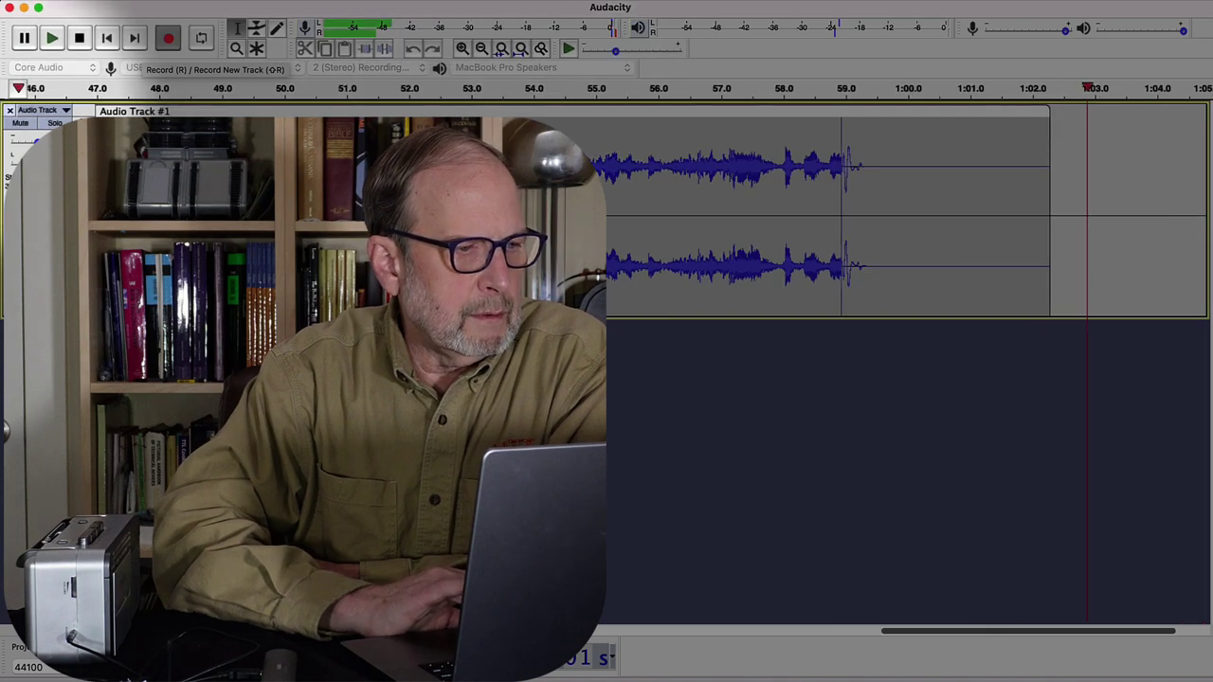
{"action": "left_click", "coordinate": [80, 38]}
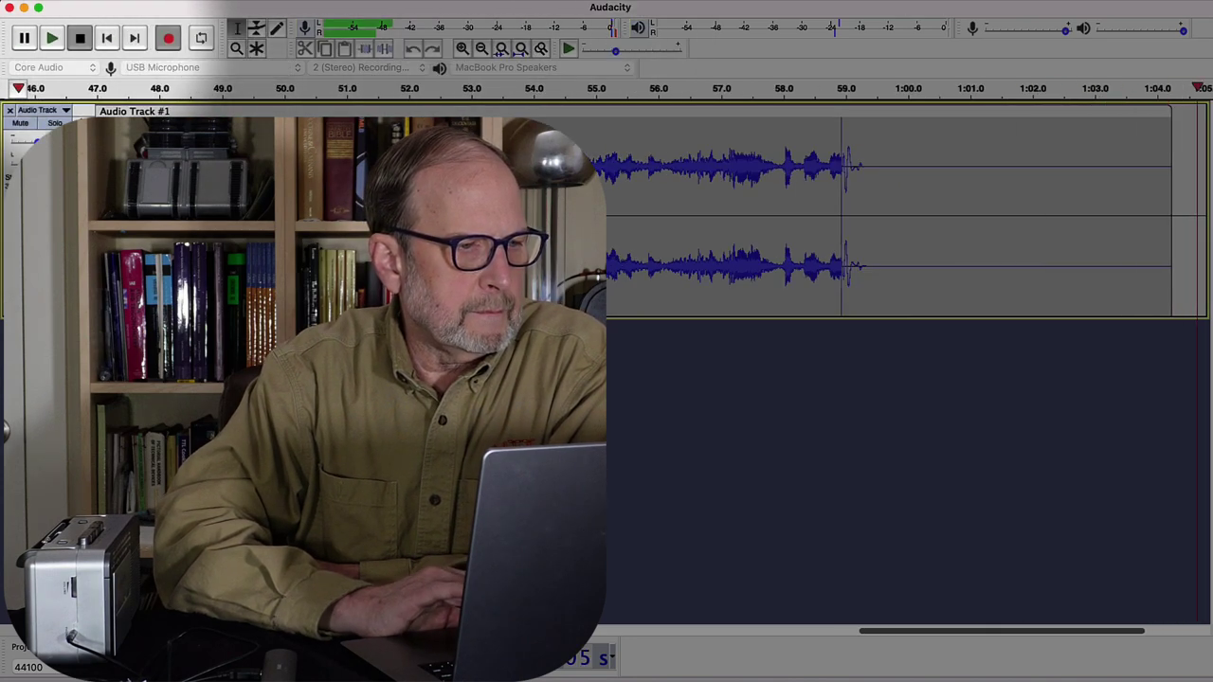
Close the 65-second Audio Track #1 to remove it from the project.
{"action": "left_click", "coordinate": [10, 111]}
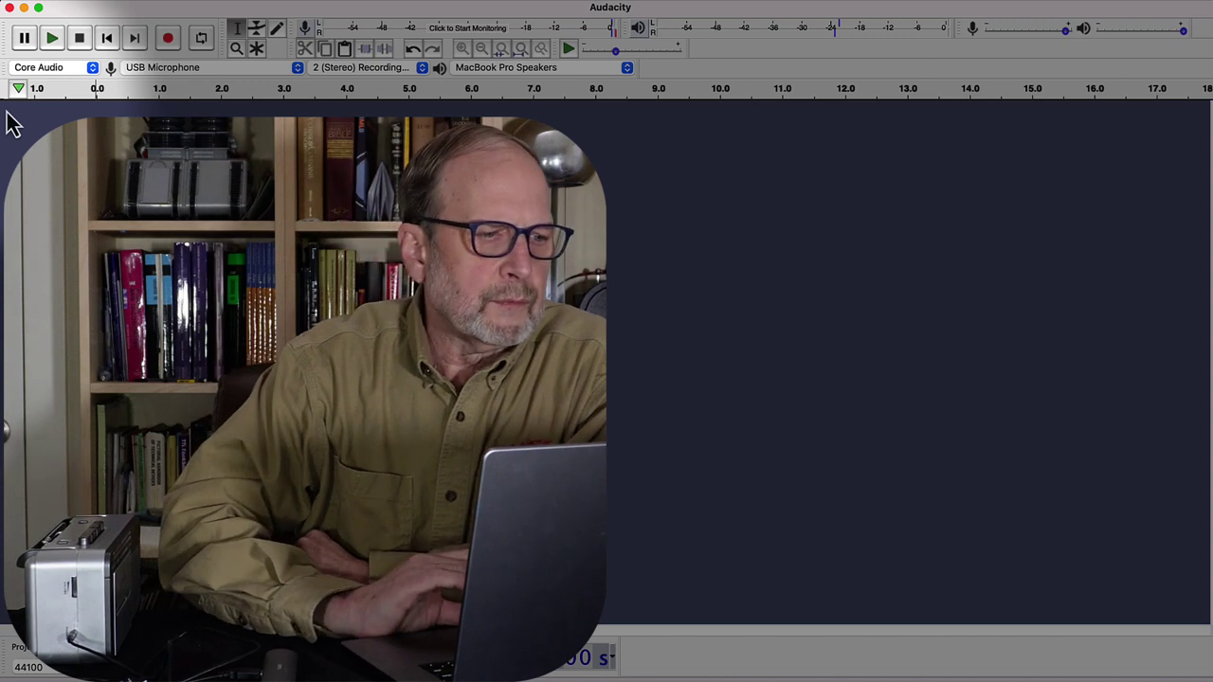
Start a new stereo recording of the cassette from the USB Microphone.
{"action": "left_click", "coordinate": [169, 41]}
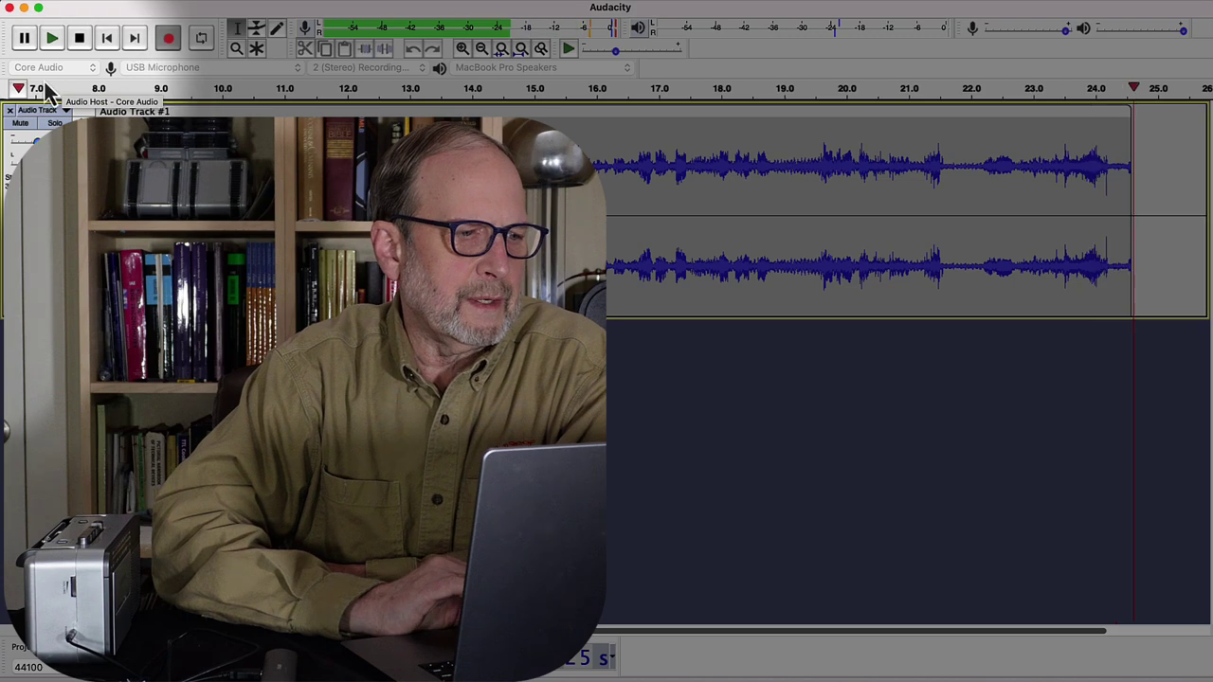
Stop the test recording, keeping the roughly 26-second stereo cassette clip.
{"action": "left_click", "coordinate": [81, 40]}
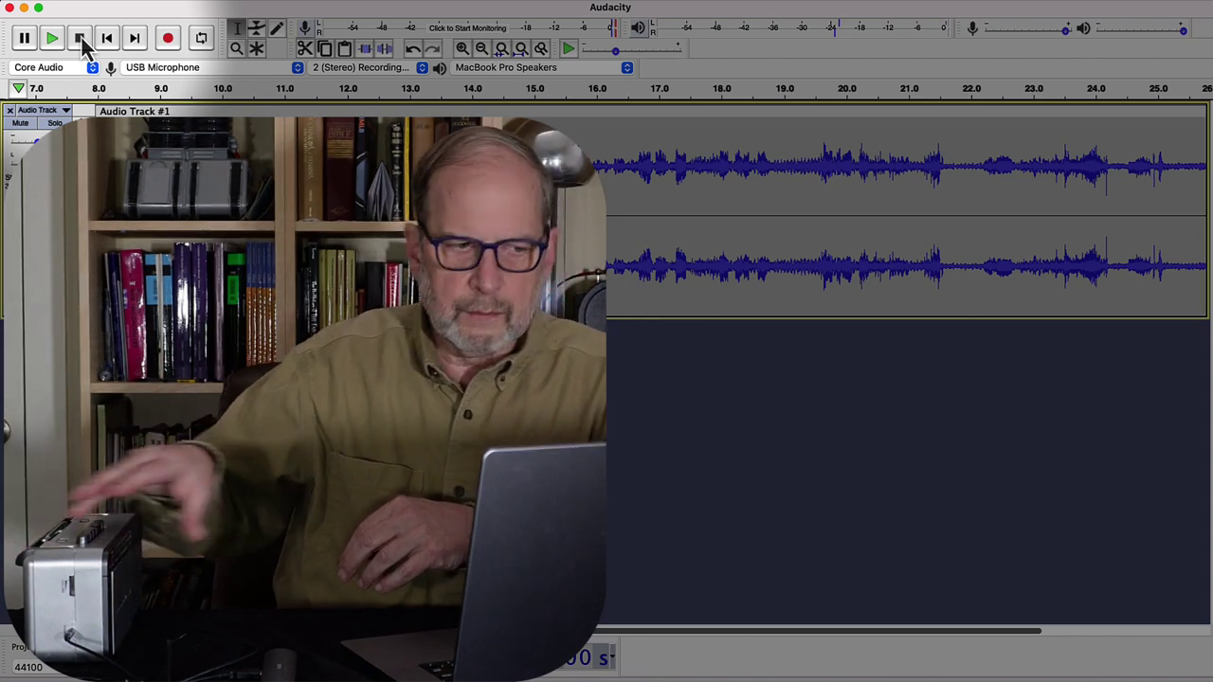
Delete the 26-second test track and begin recording the cassette into a new track.
{"action": "left_click", "coordinate": [10, 111]}
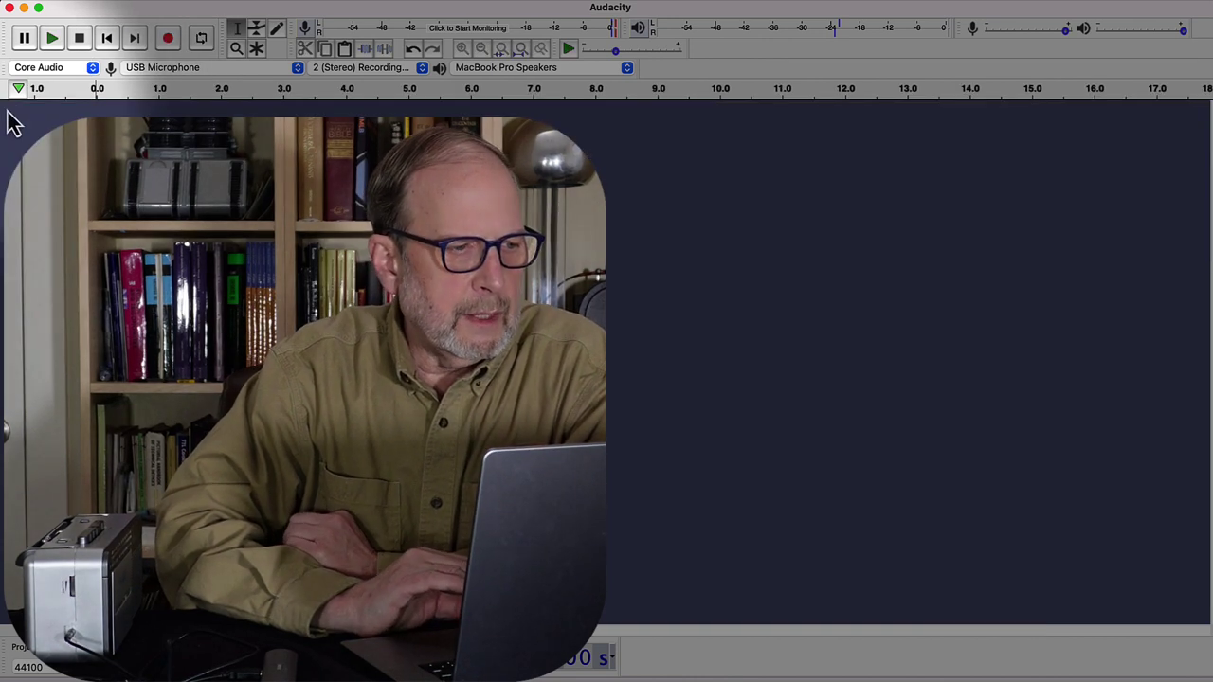
{"action": "left_click", "coordinate": [167, 39]}
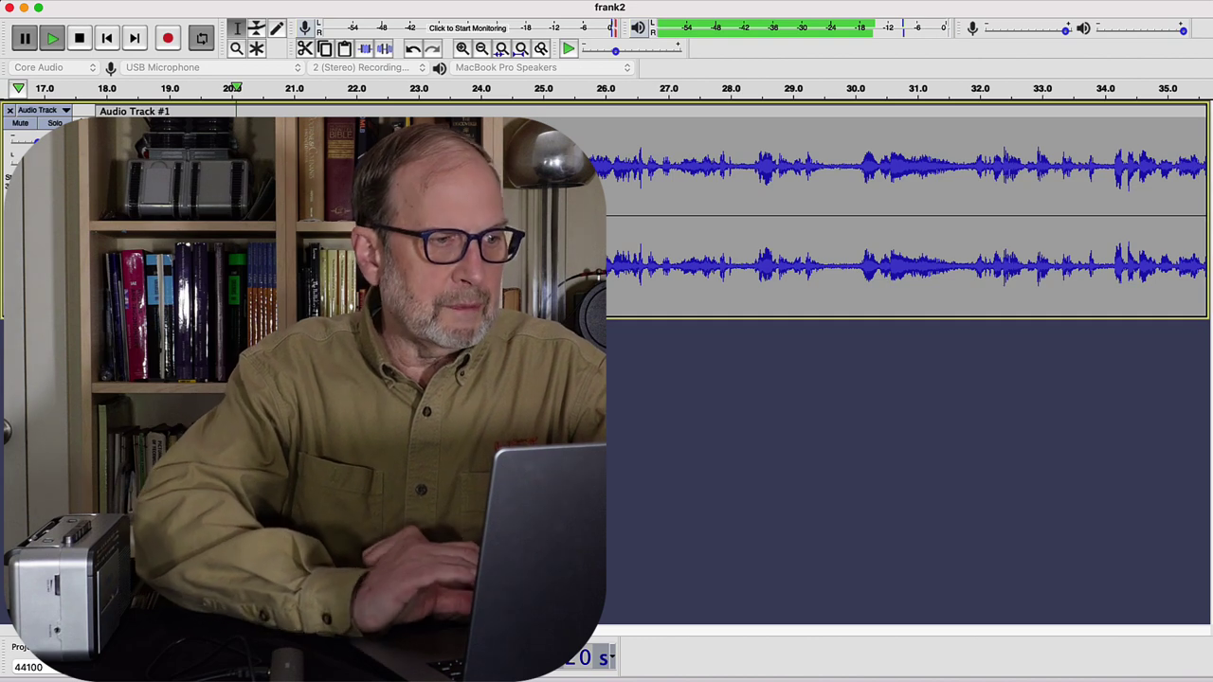
Halt playback of the recording near the 20-second mark and stop it.
{"action": "left_click", "coordinate": [53, 43]}
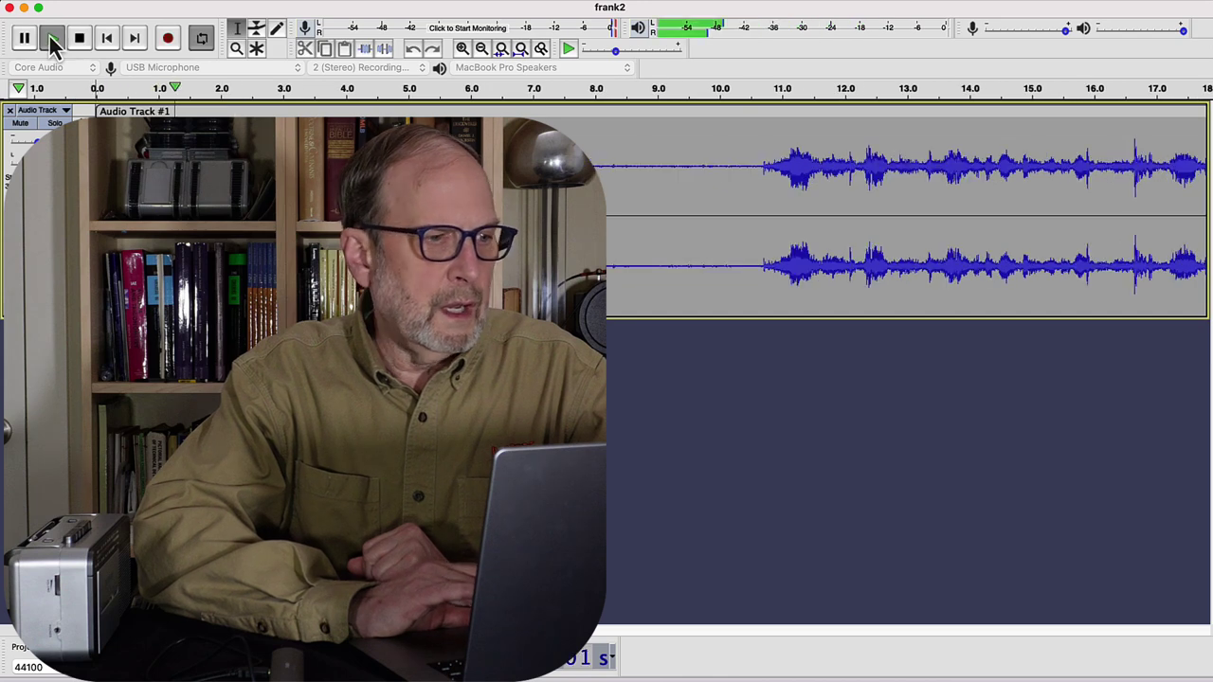
{"action": "left_click", "coordinate": [82, 43]}
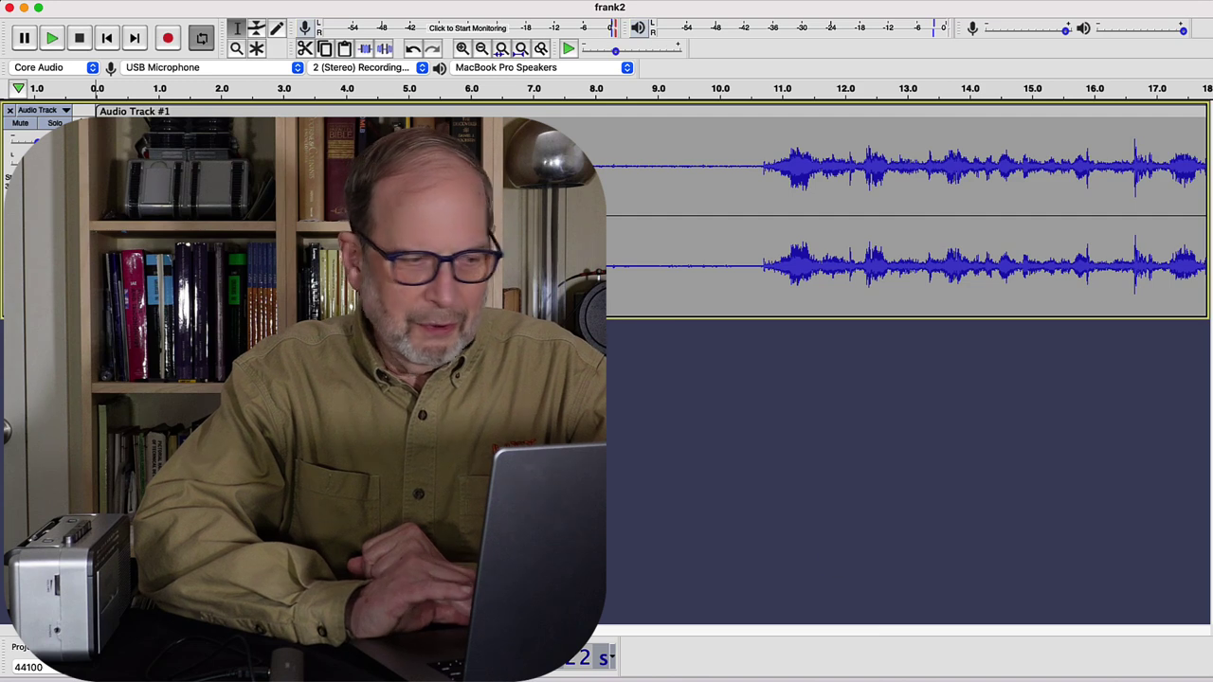
Scroll the timeline horizontally until roughly 5–23 seconds of the track is visible.
{"action": "scroll", "coordinate": [901, 213], "scroll_direction": "right", "scroll_amount": 10}
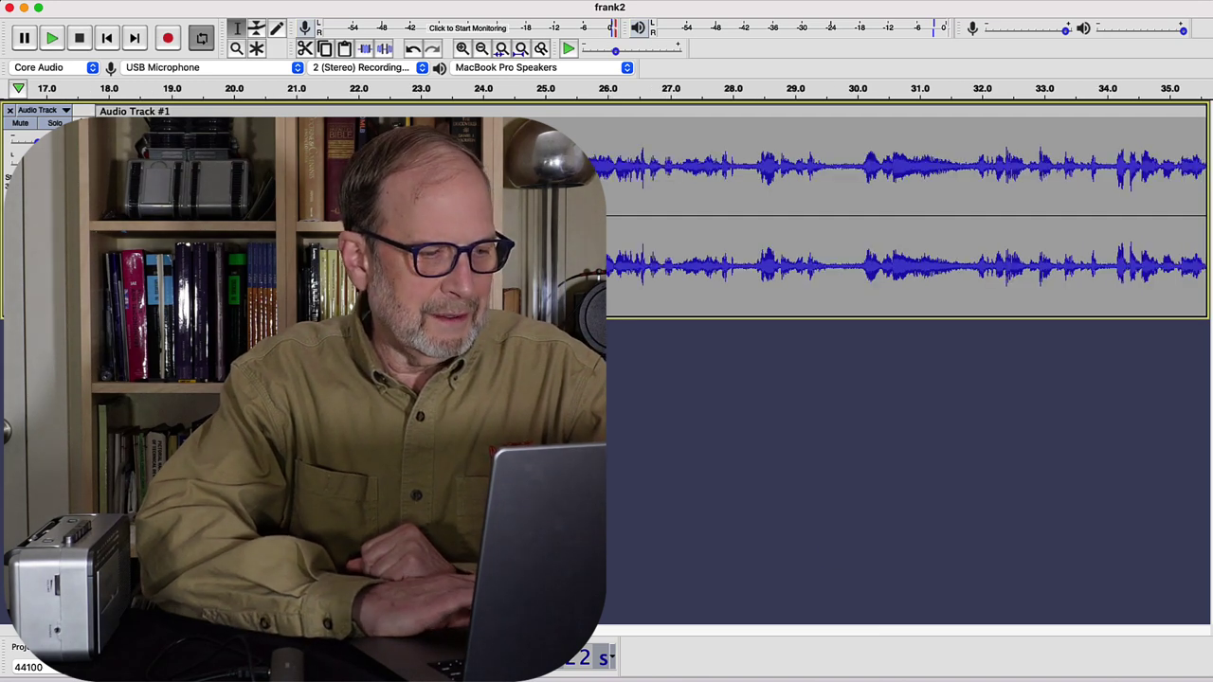
{"action": "scroll", "coordinate": [901, 213], "scroll_direction": "left", "scroll_amount": 1}
{"action": "scroll", "coordinate": [900, 213], "scroll_direction": "left", "scroll_amount": 15}
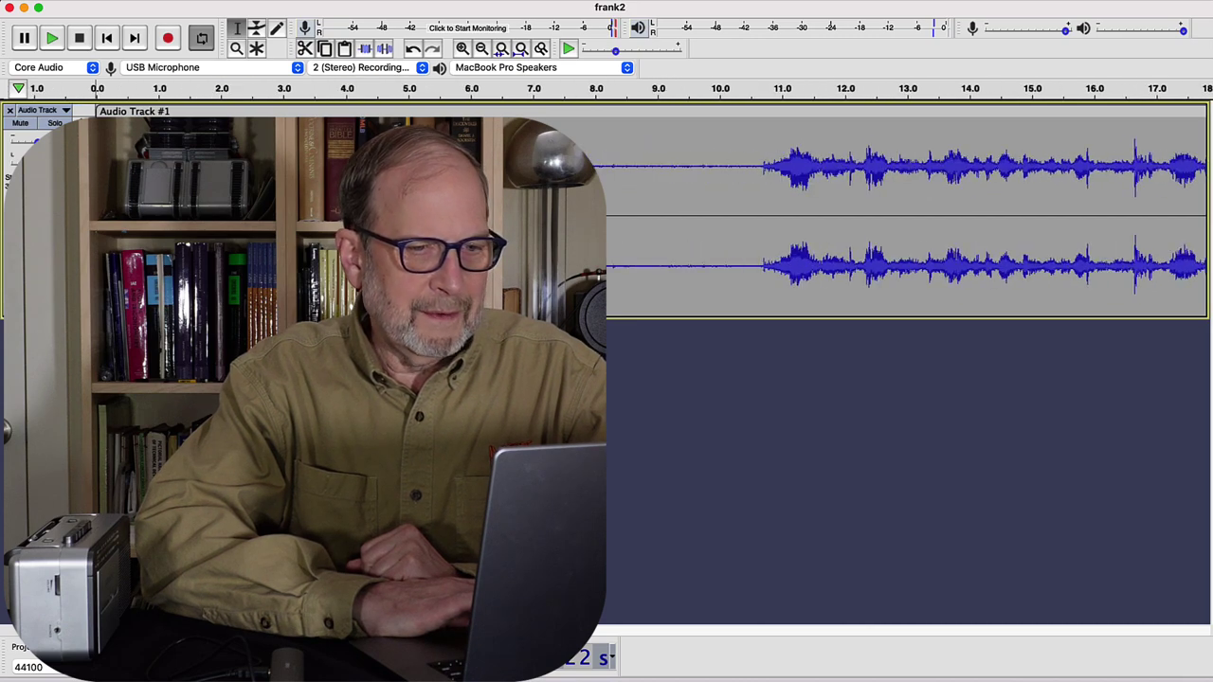
{"action": "scroll", "coordinate": [901, 214], "scroll_direction": "right", "scroll_amount": 20}
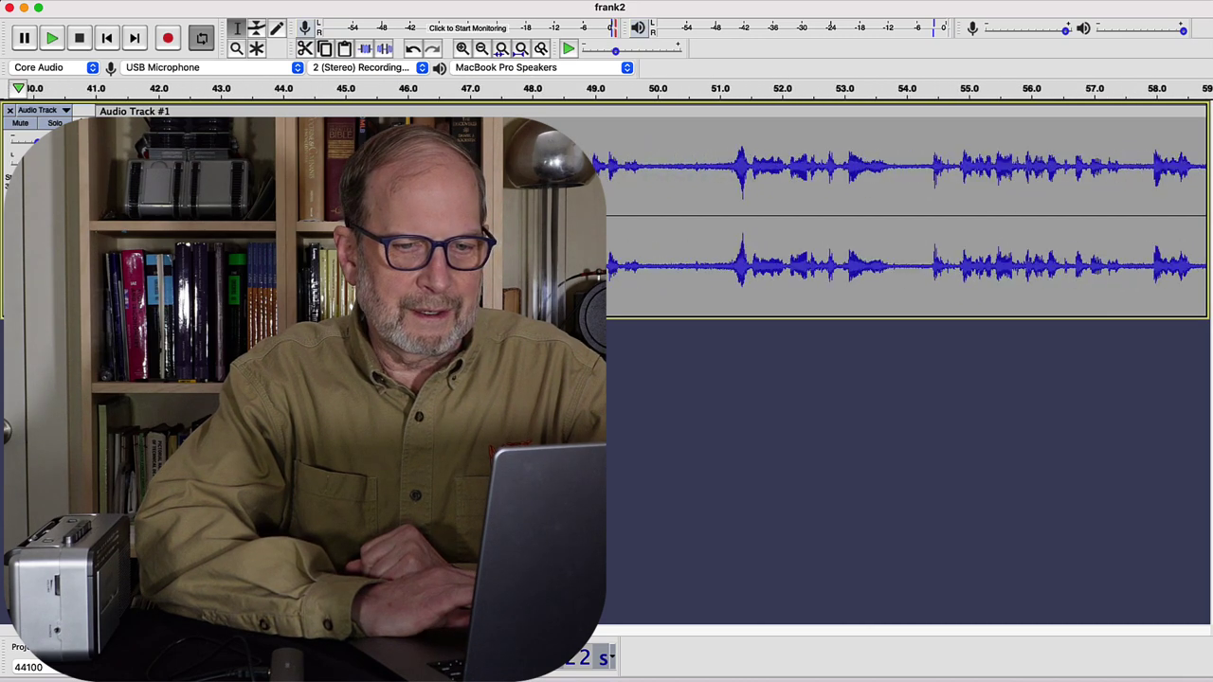
{"action": "scroll", "coordinate": [900, 213], "scroll_direction": "right", "scroll_amount": 20}
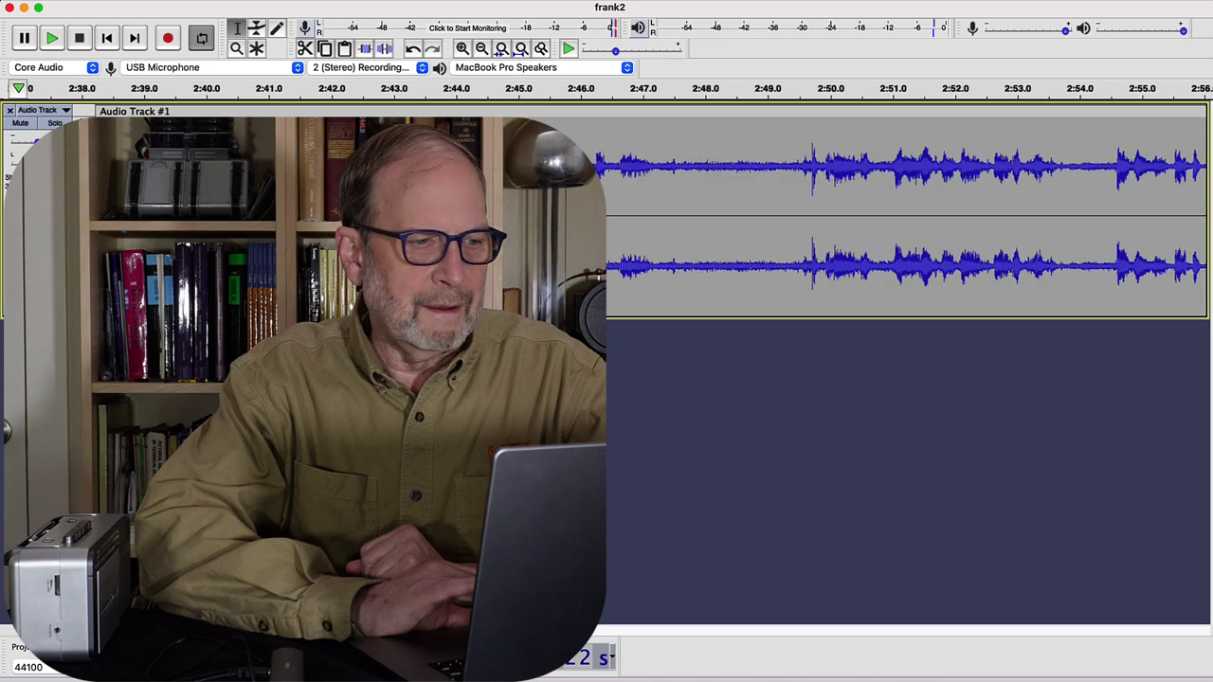
{"action": "scroll", "coordinate": [901, 213], "scroll_direction": "left", "scroll_amount": 20}
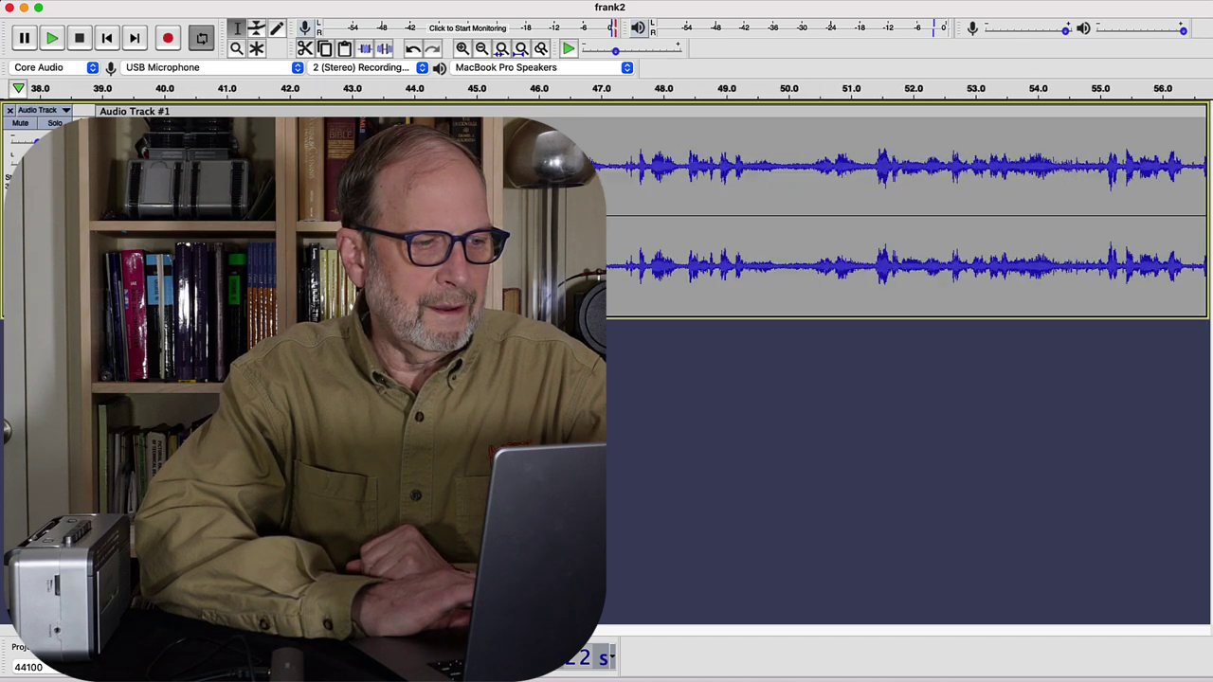
{"action": "scroll", "coordinate": [901, 213], "scroll_direction": "left", "scroll_amount": 20}
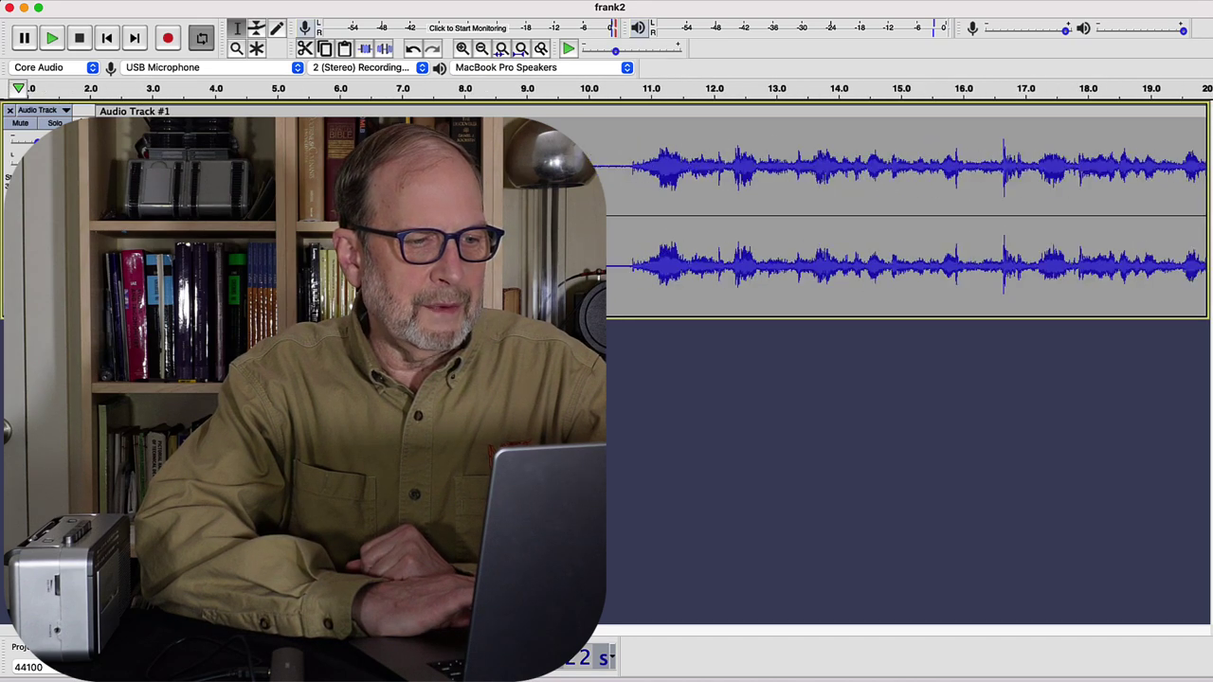
{"action": "scroll", "coordinate": [900, 213], "scroll_direction": "right", "scroll_amount": 10}
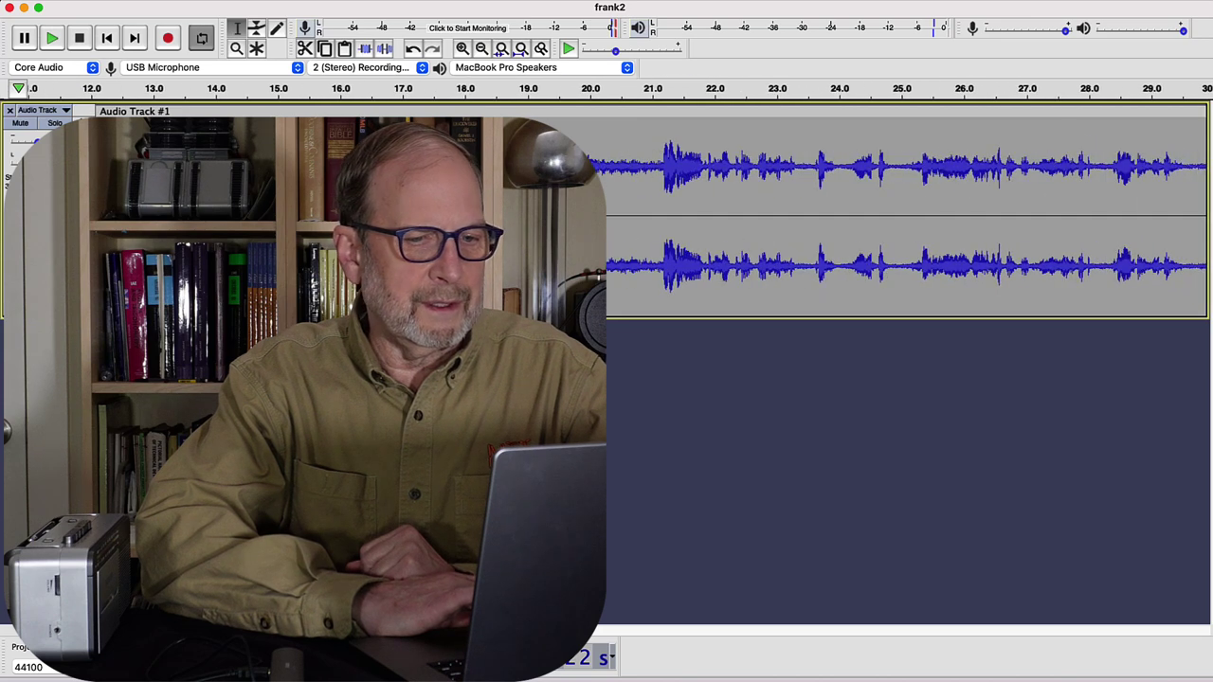
{"action": "scroll", "coordinate": [900, 213], "scroll_direction": "left", "scroll_amount": 7}
{"action": "scroll", "coordinate": [900, 214], "scroll_direction": "right", "scroll_amount": 1}
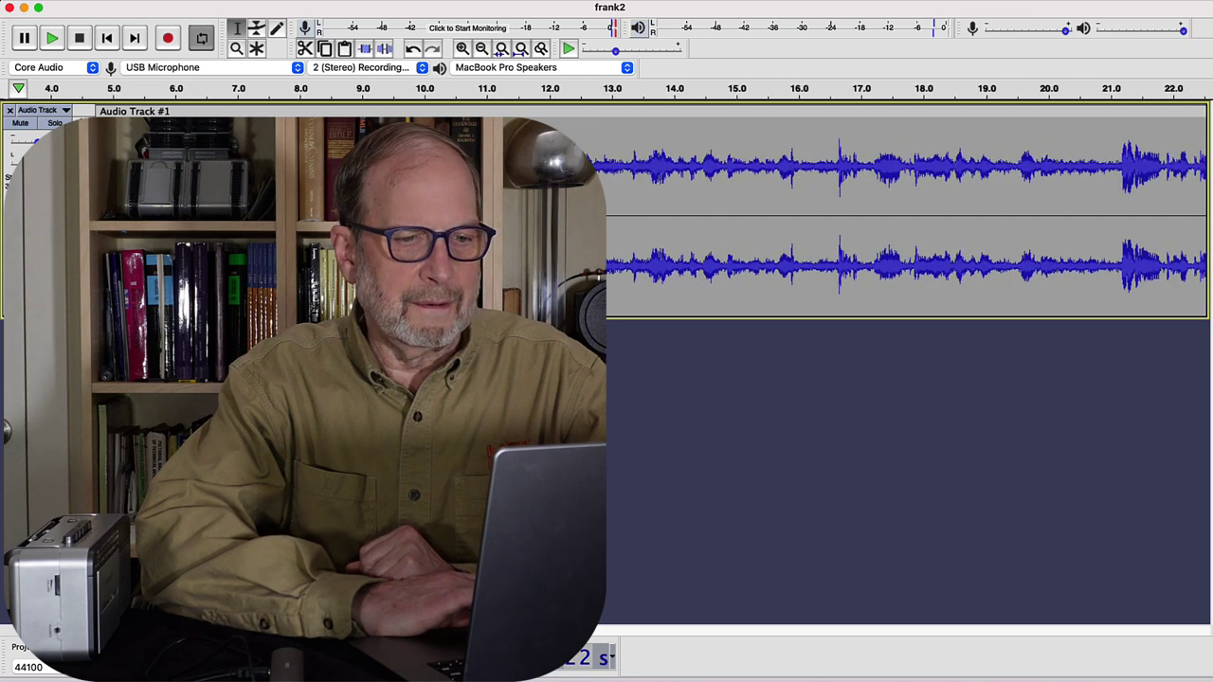
{"action": "scroll", "coordinate": [900, 214], "scroll_direction": "right", "scroll_amount": 1}
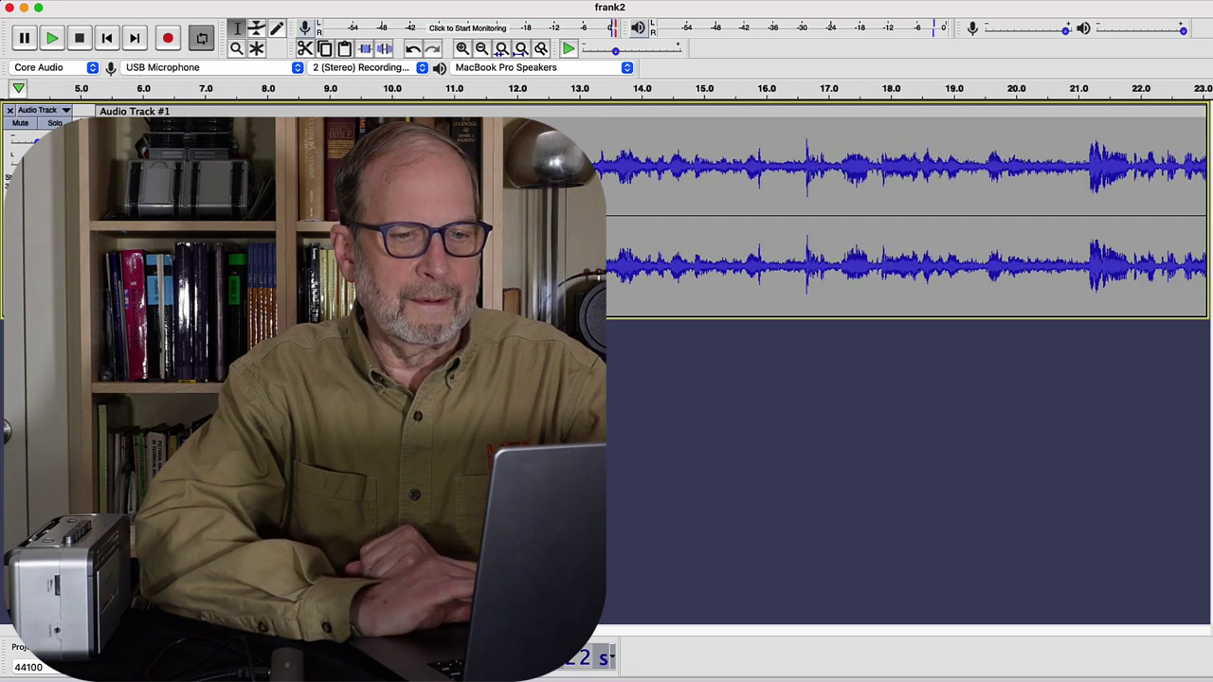
Play the recording from about 20 seconds on the timeline, then stop playback.
{"action": "left_click", "coordinate": [1040, 101]}
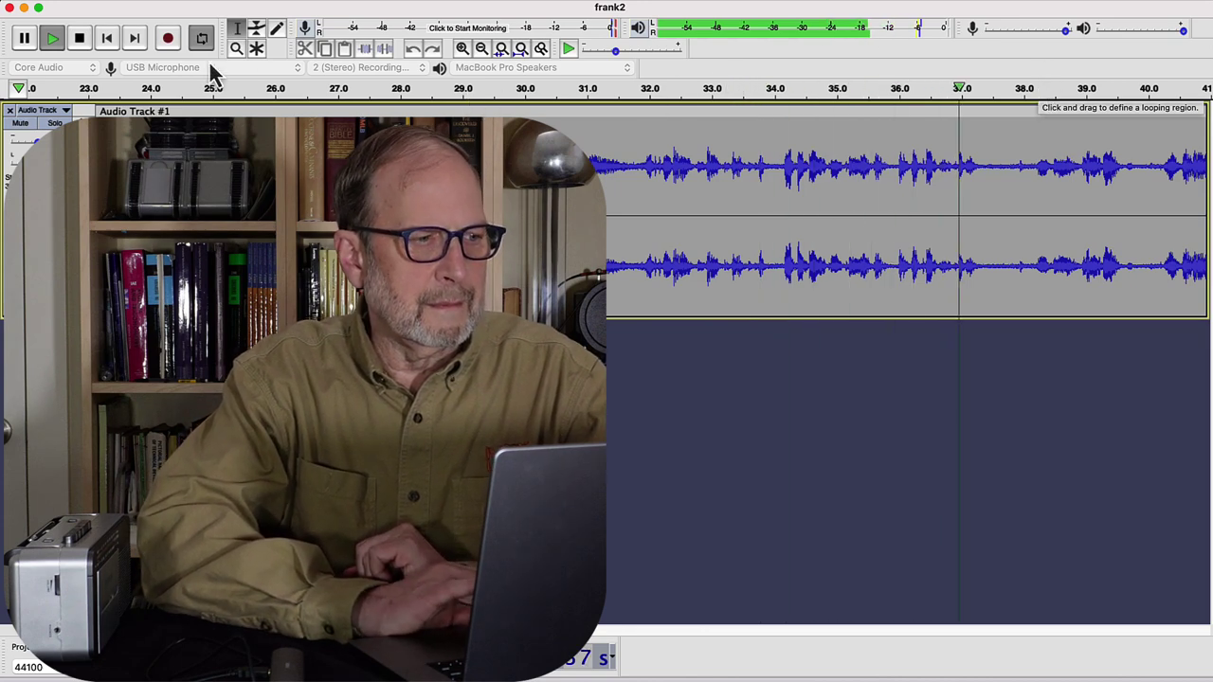
{"action": "left_click", "coordinate": [80, 40]}
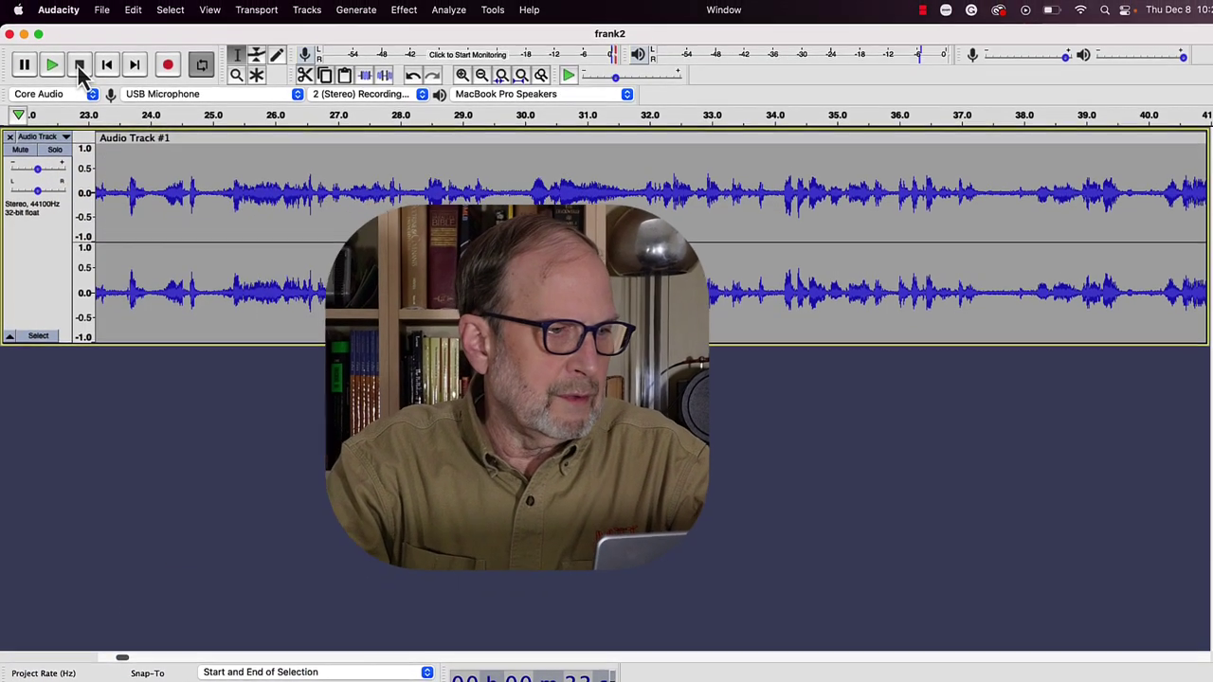
{"action": "left_click", "coordinate": [101, 14]}
{"action": "left_click", "coordinate": [101, 13]}
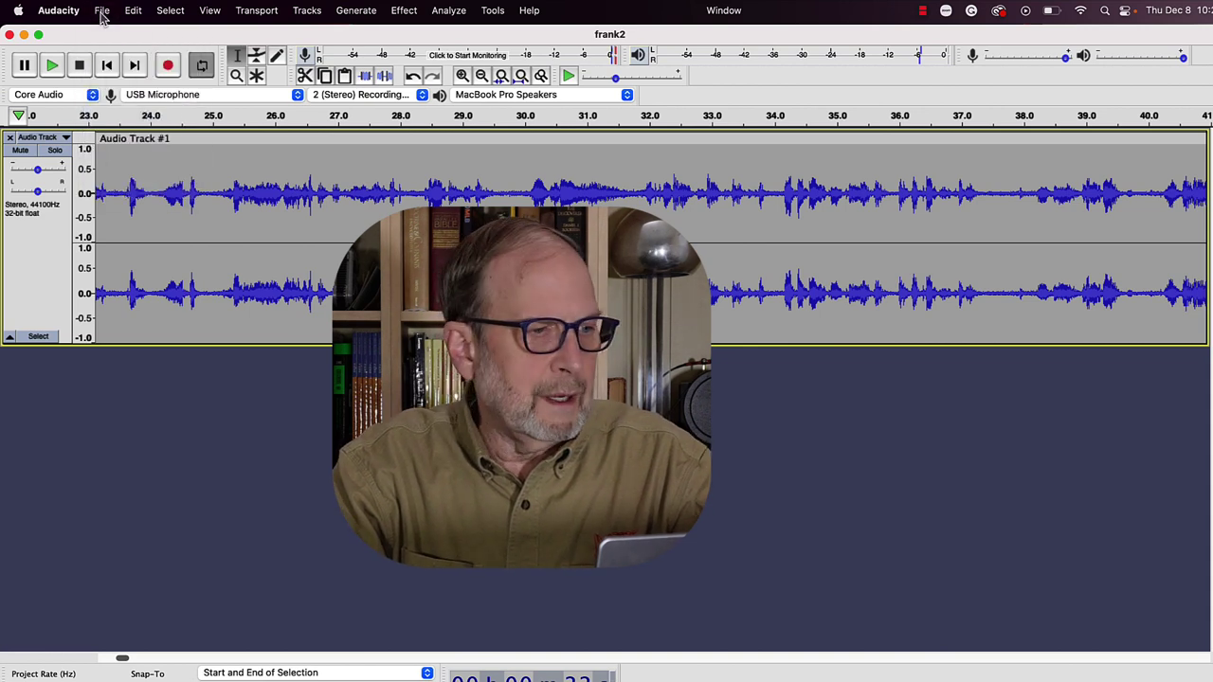
{"action": "left_click", "coordinate": [101, 14]}
{"action": "mouse_move", "coordinate": [132, 139]}
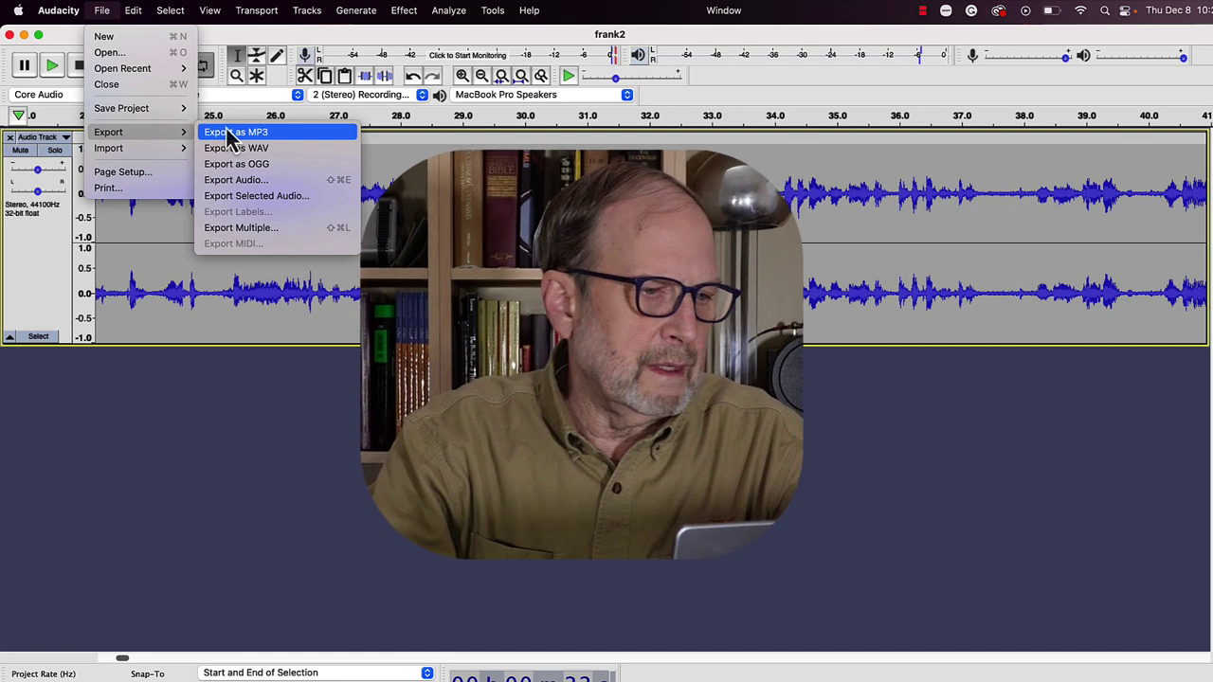
{"action": "left_click", "coordinate": [201, 393]}
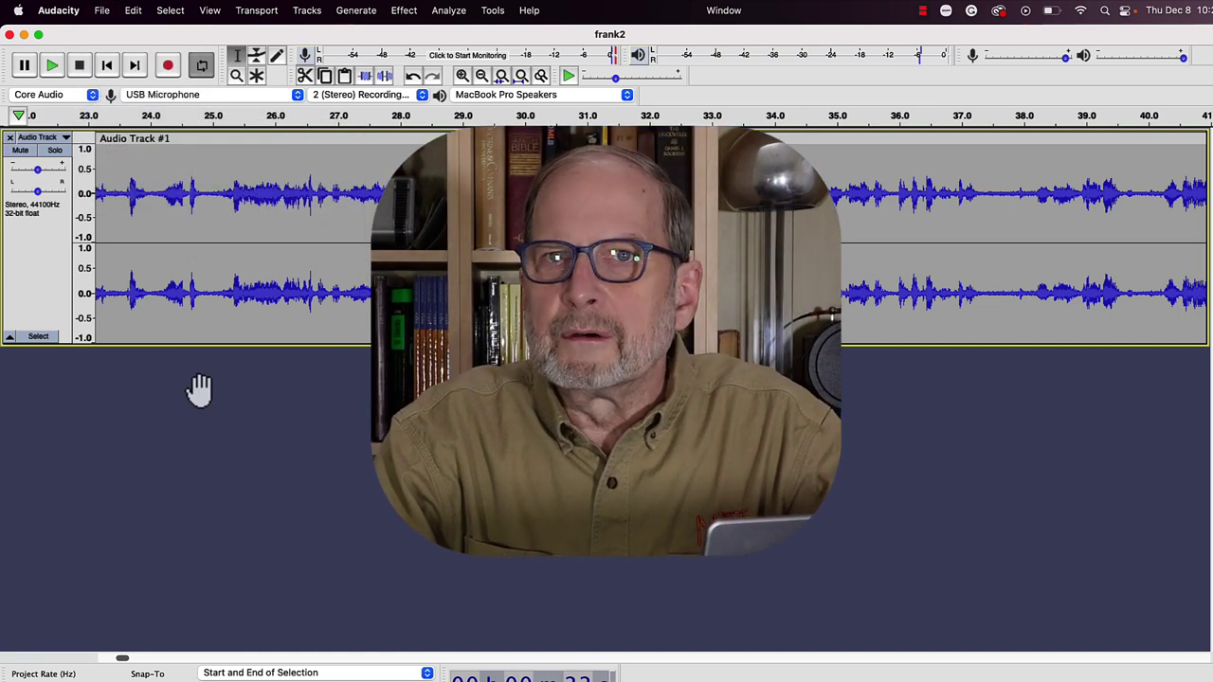